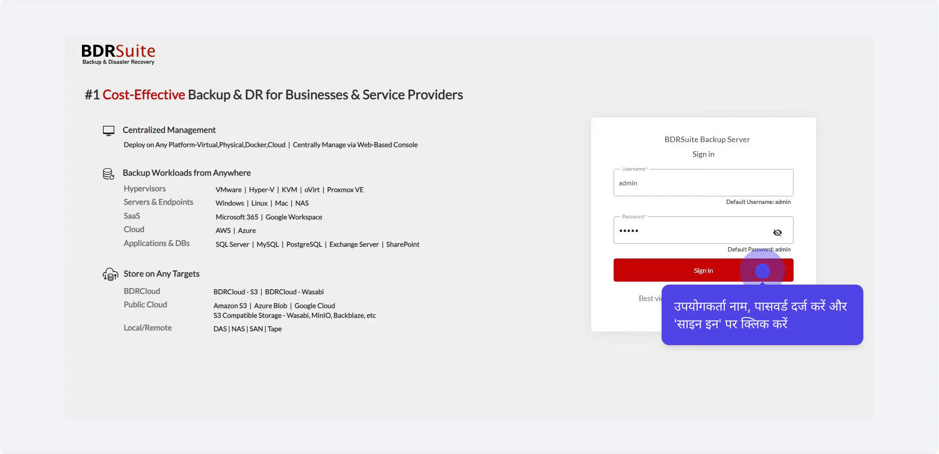
# Sign in to the backup server and choose Azure Cloud(Default) as the cloud environment for the new Microsoft 365 organization.
pyautogui.click(762, 271)
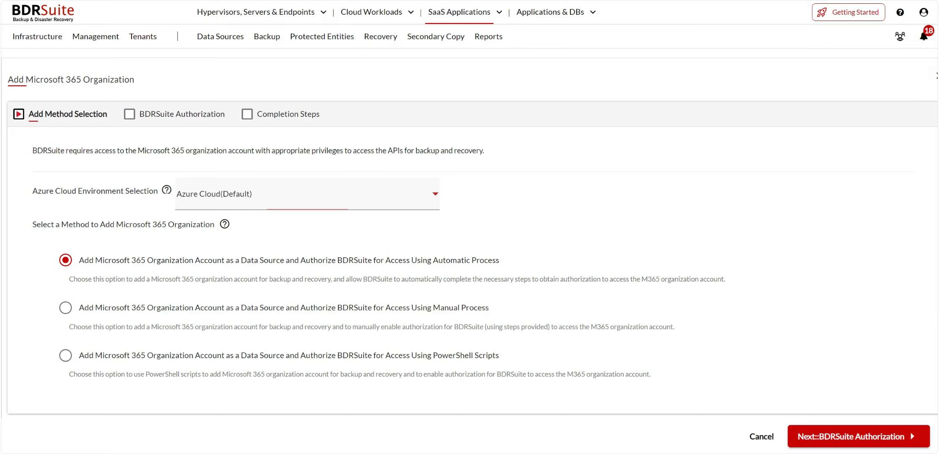
pyautogui.click(435, 194)
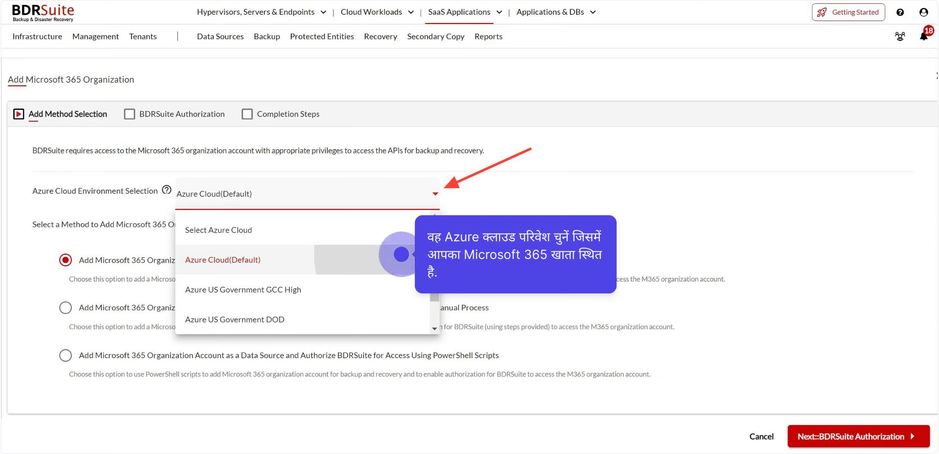
pyautogui.click(401, 254)
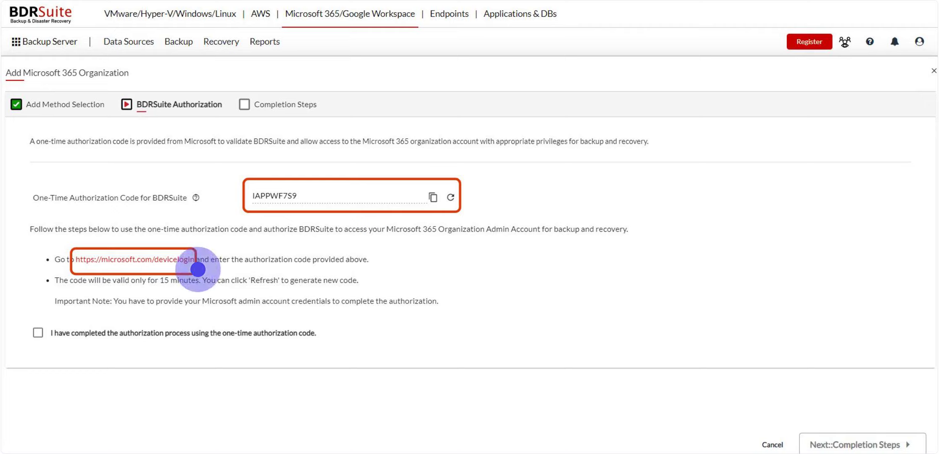
# Authorize BDRSuite through the Microsoft device login page and save the new Microsoft 365 organization under the name M365.
pyautogui.click(197, 265)
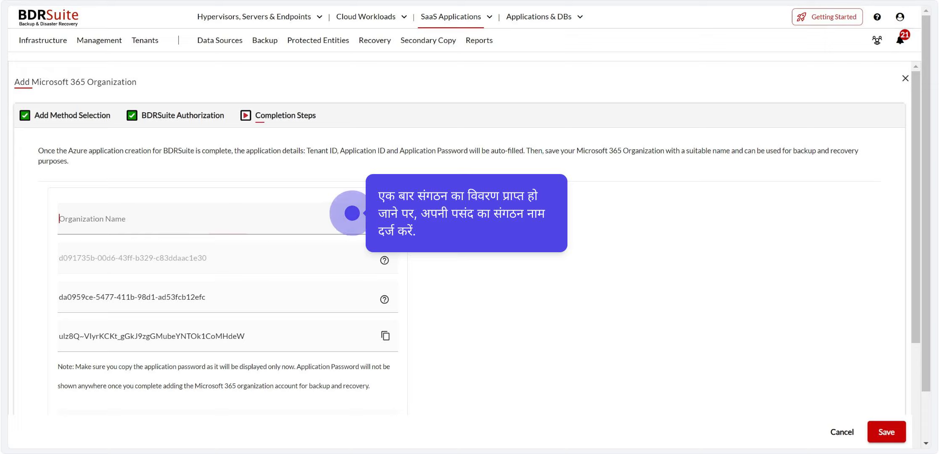
pyautogui.write('M365')
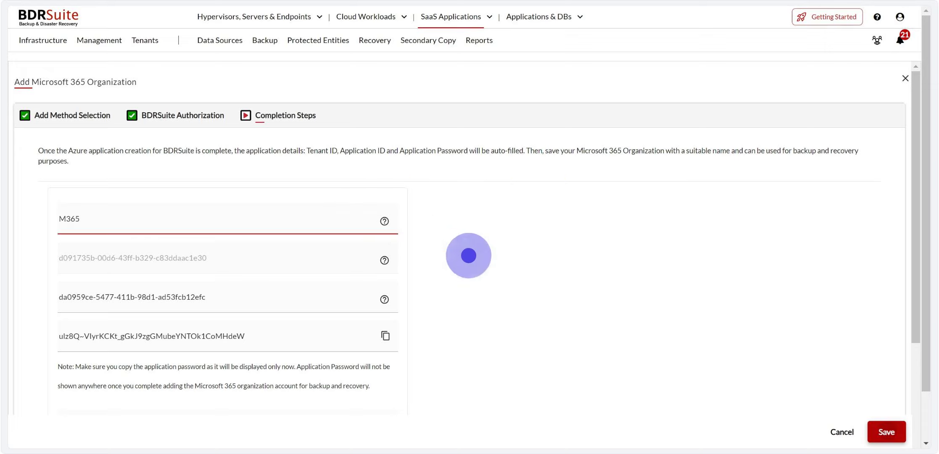
pyautogui.click(886, 431)
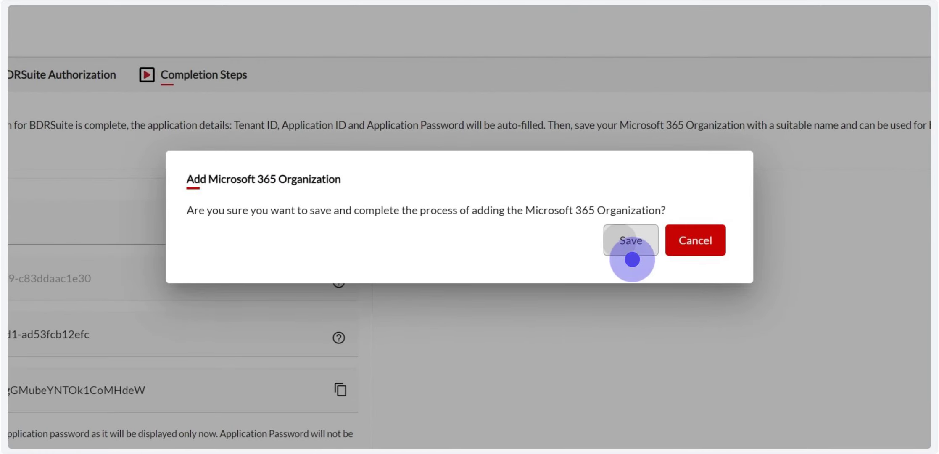
pyautogui.click(632, 254)
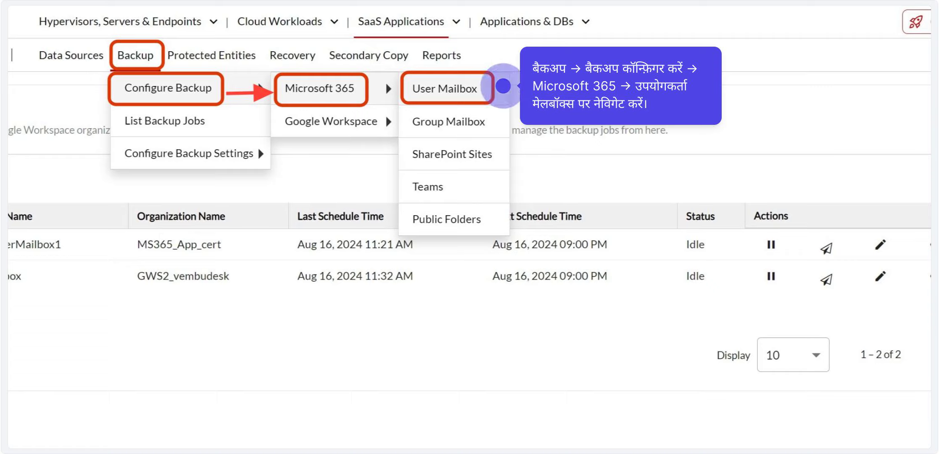
# Start configuring a Microsoft 365 user mailbox backup and apply all three domains of the M365 organization.
pyautogui.click(503, 86)
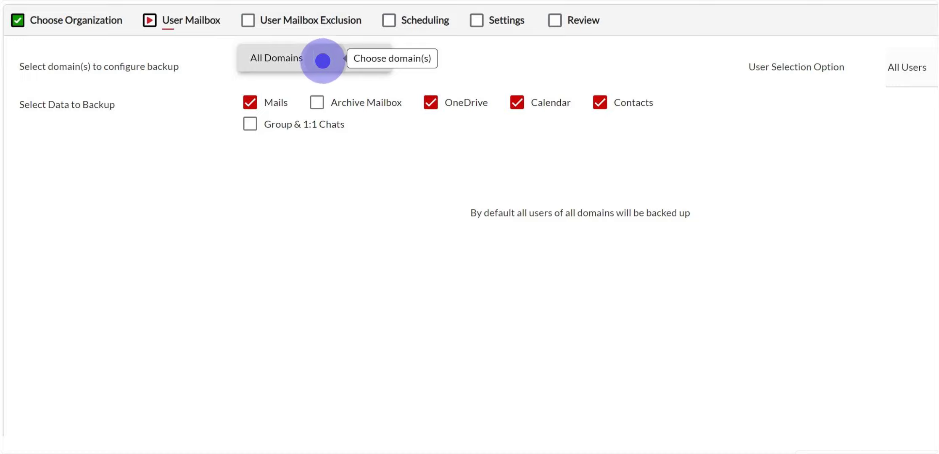
pyautogui.click(323, 60)
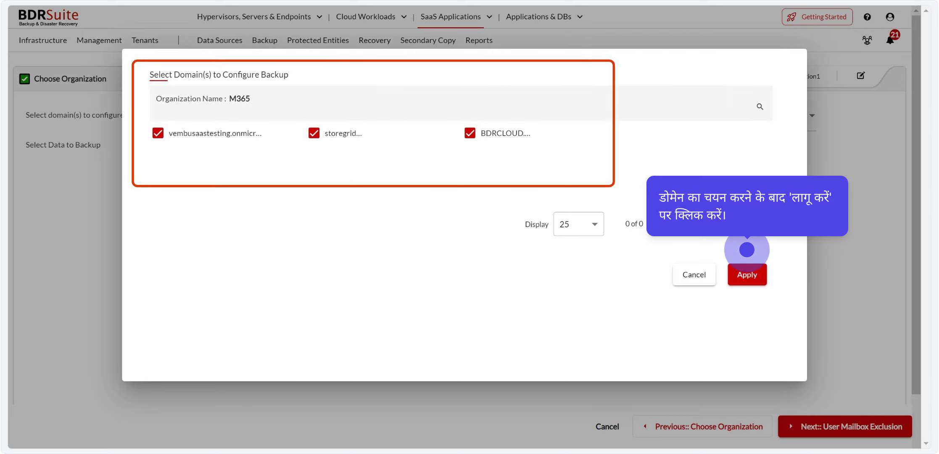
pyautogui.click(746, 253)
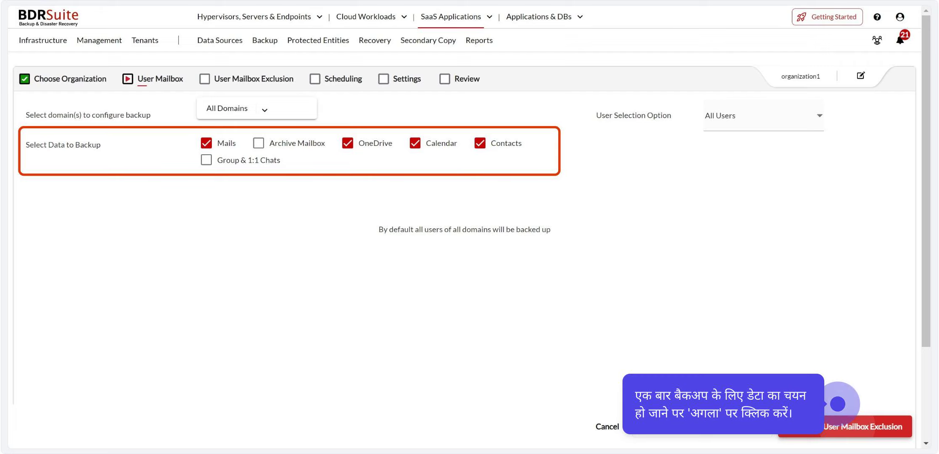
# Accept mails, OneDrive, calendar and contacts as backup data with the default exclusions, a daily 9:00 PM schedule and compression enabled.
pyautogui.click(845, 426)
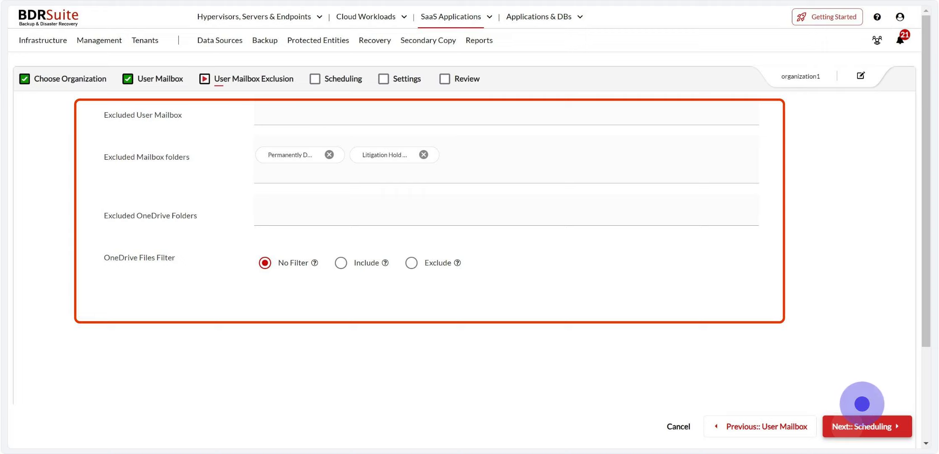
pyautogui.click(861, 403)
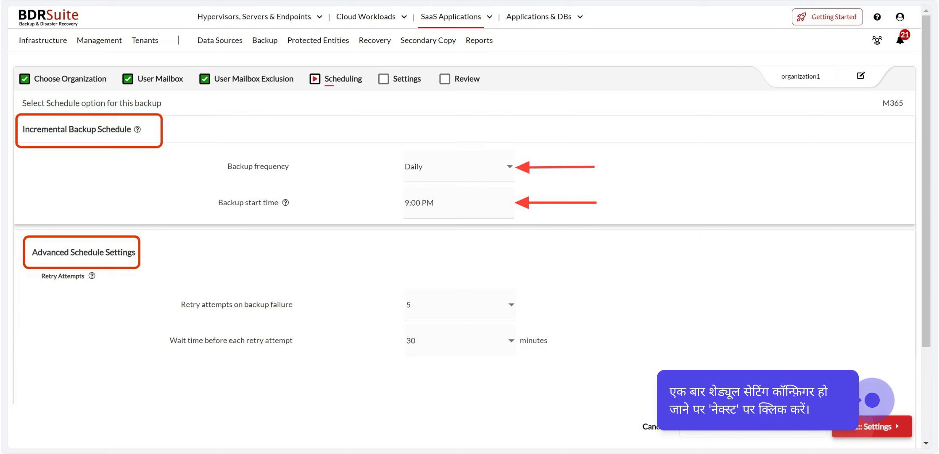
pyautogui.click(872, 426)
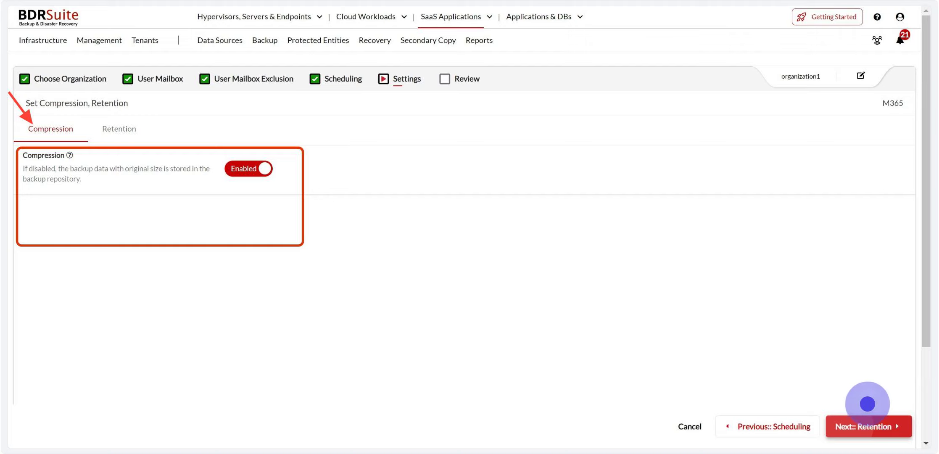
pyautogui.click(867, 426)
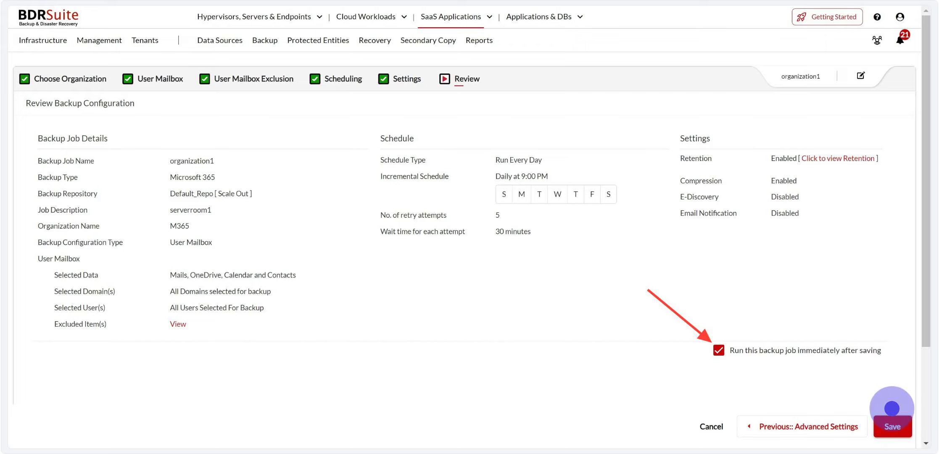
# Save the organization1 backup job with the option to run it immediately after saving.
pyautogui.click(891, 416)
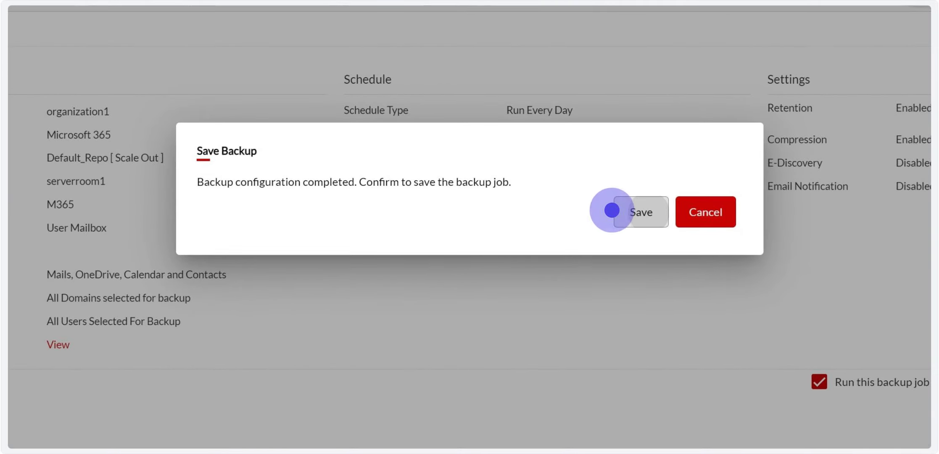
pyautogui.click(613, 212)
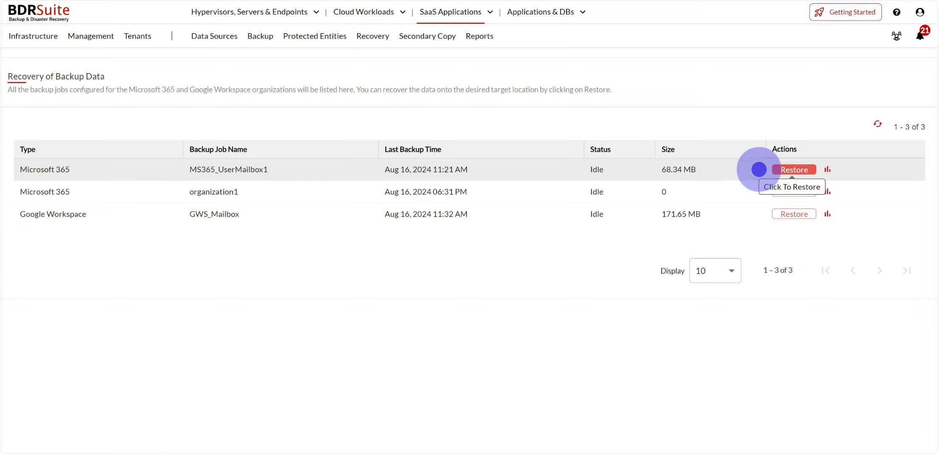
# Start a user mailbox restore from the MS365_UserMailbox1 backup job and choose the vembu.in domain.
pyautogui.click(759, 169)
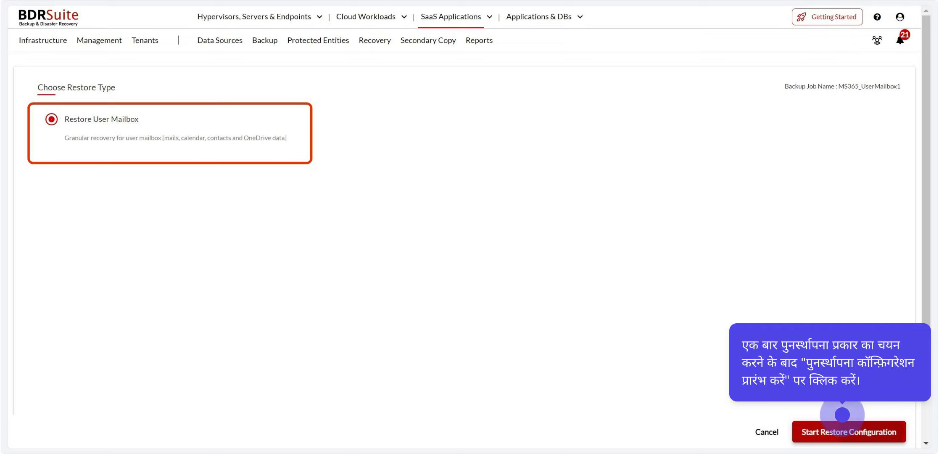
pyautogui.click(842, 432)
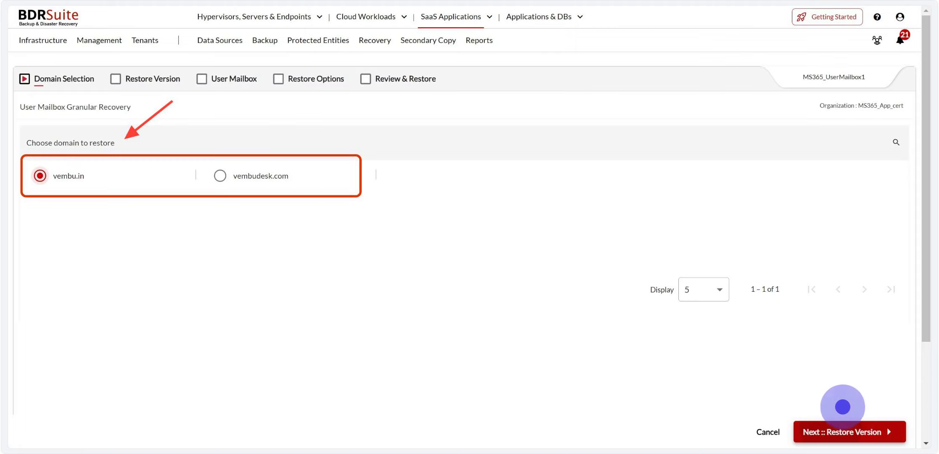
pyautogui.click(842, 431)
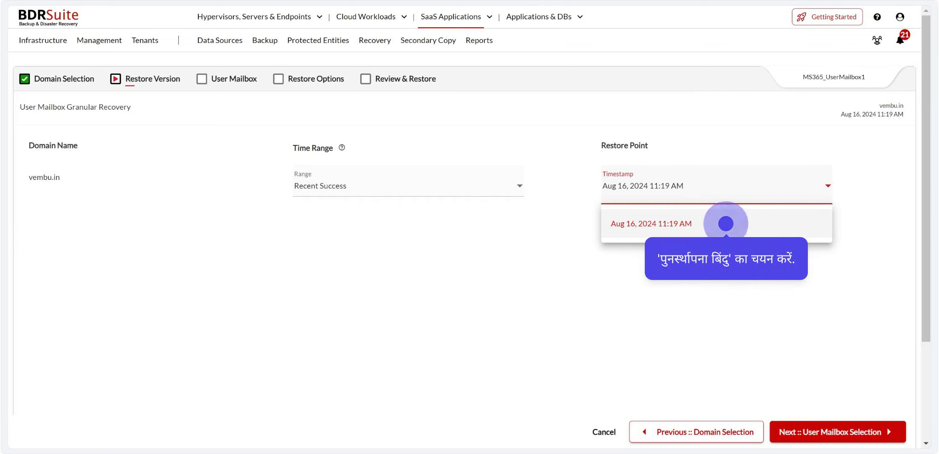
# Select the Aug 16, 2024 11:19 AM restore point and apply the listed vembu.in user mailbox as the one to restore.
pyautogui.click(725, 223)
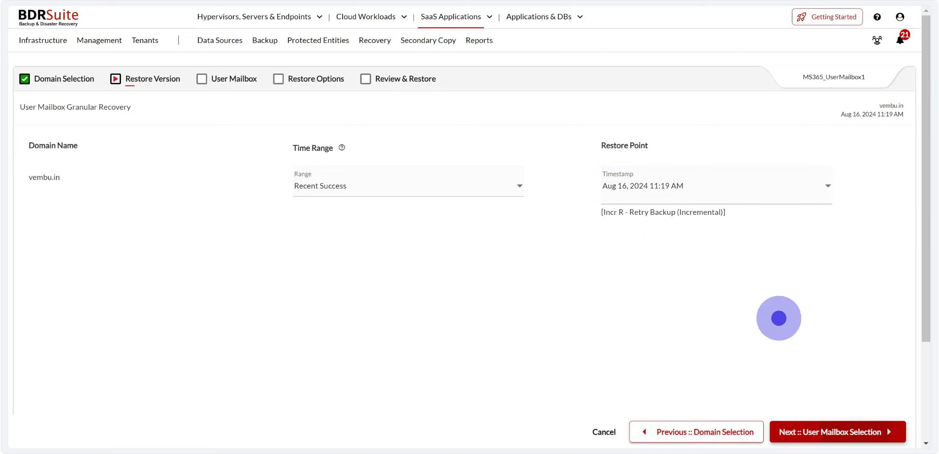
pyautogui.click(830, 428)
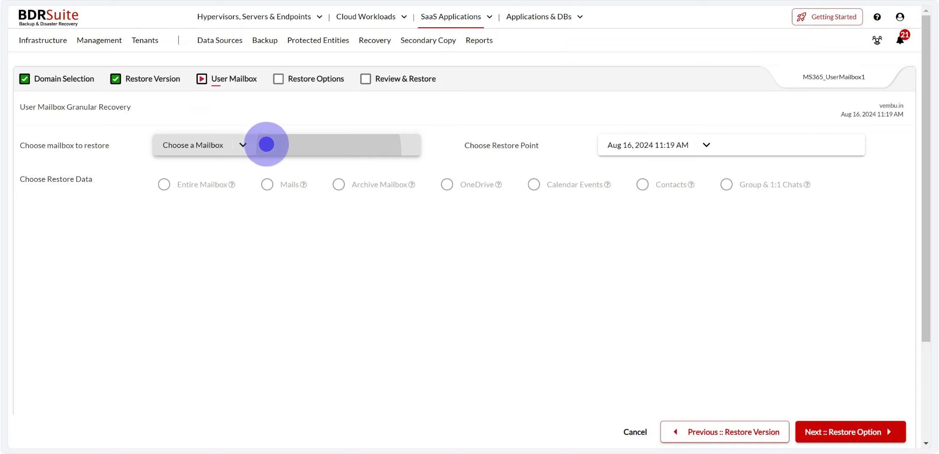
pyautogui.click(267, 144)
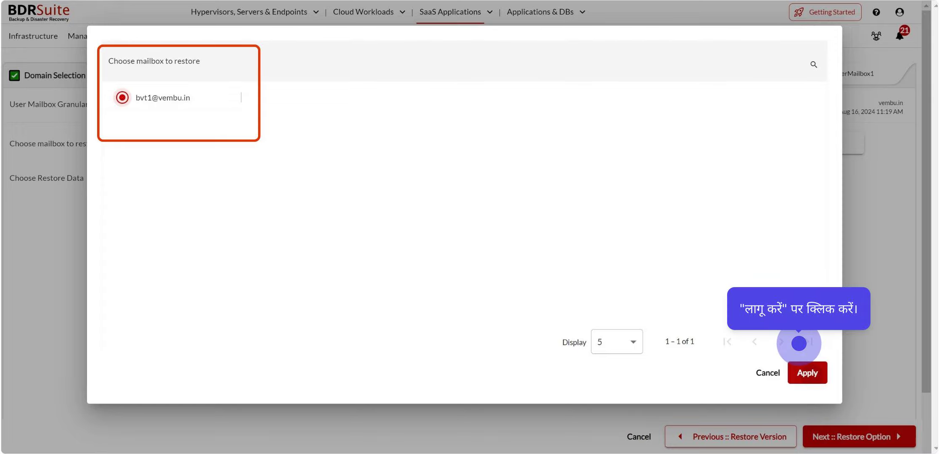
pyautogui.click(807, 372)
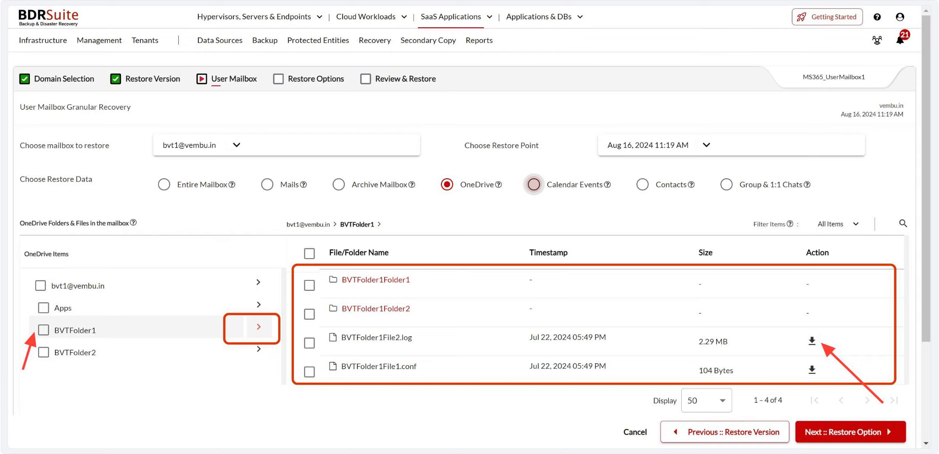
# Examine the backed-up calendar events and contacts available for restore in the chosen mailbox.
pyautogui.click(533, 184)
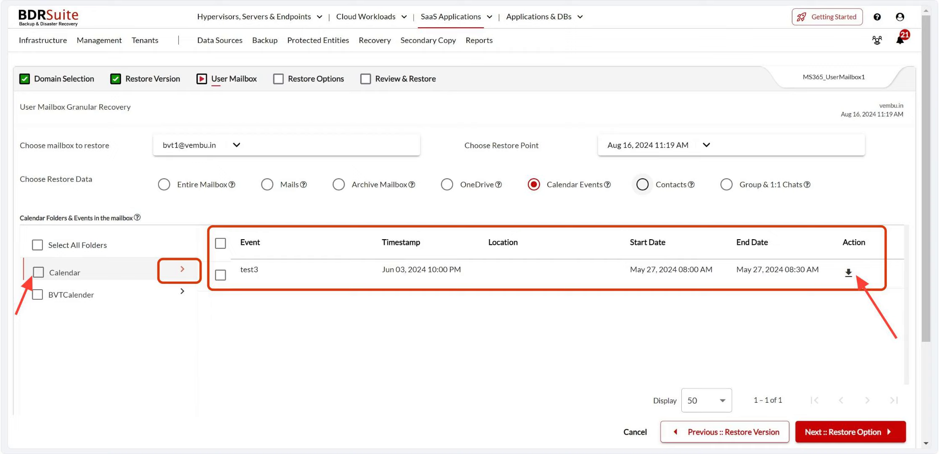
pyautogui.click(642, 184)
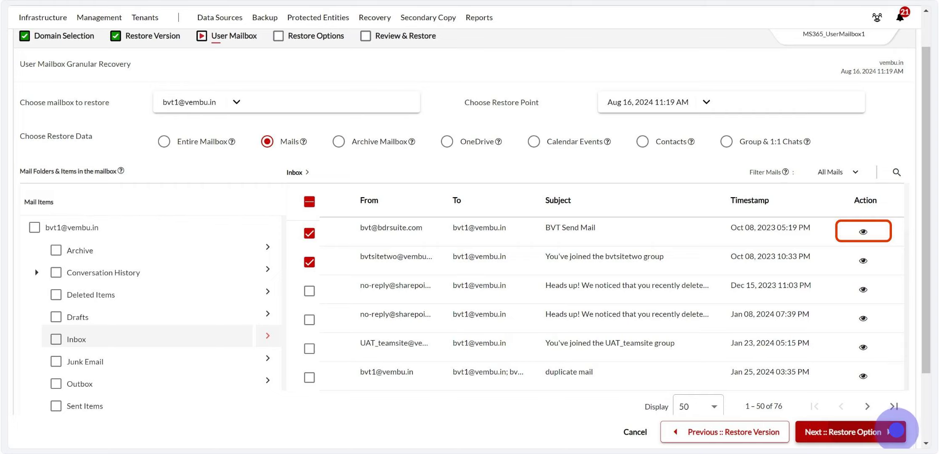
# Restore the first two Inbox mails to the same user mailbox with the restore description "copydeployed".
pyautogui.click(896, 429)
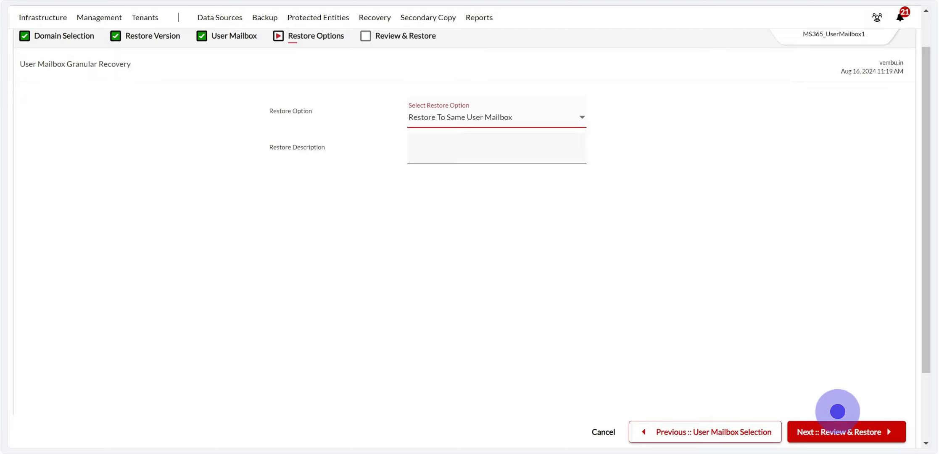
pyautogui.click(838, 429)
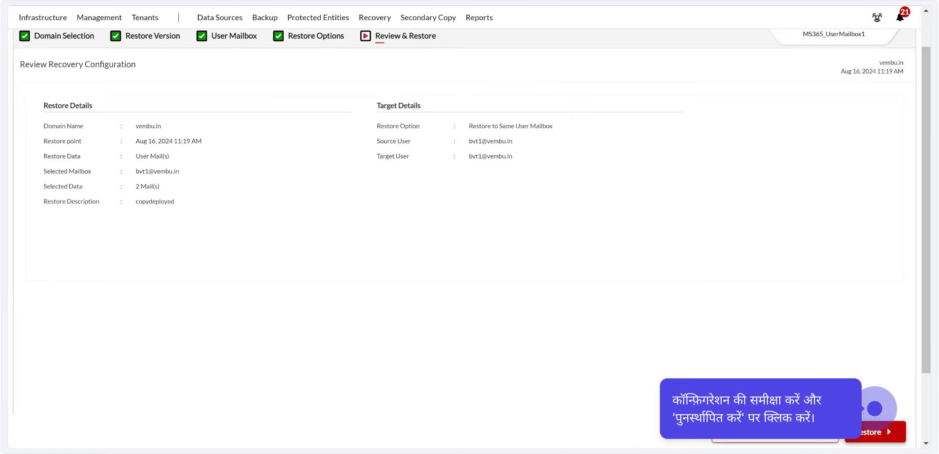
pyautogui.click(874, 430)
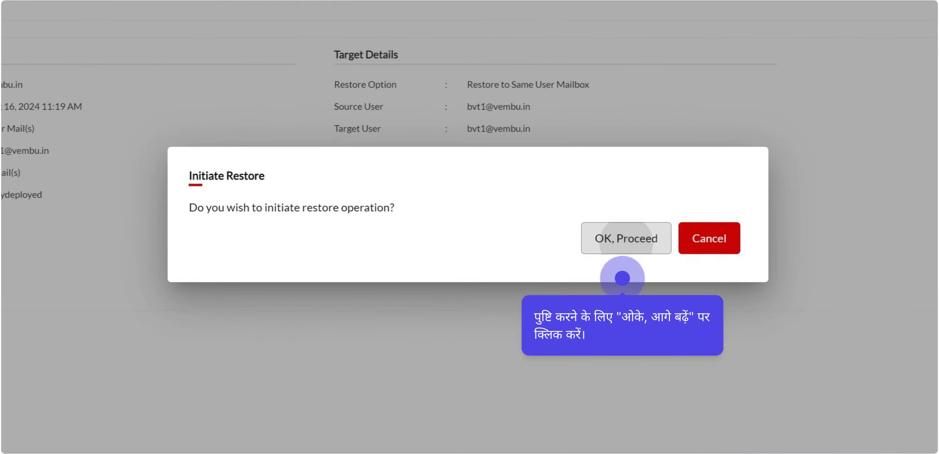
pyautogui.click(626, 238)
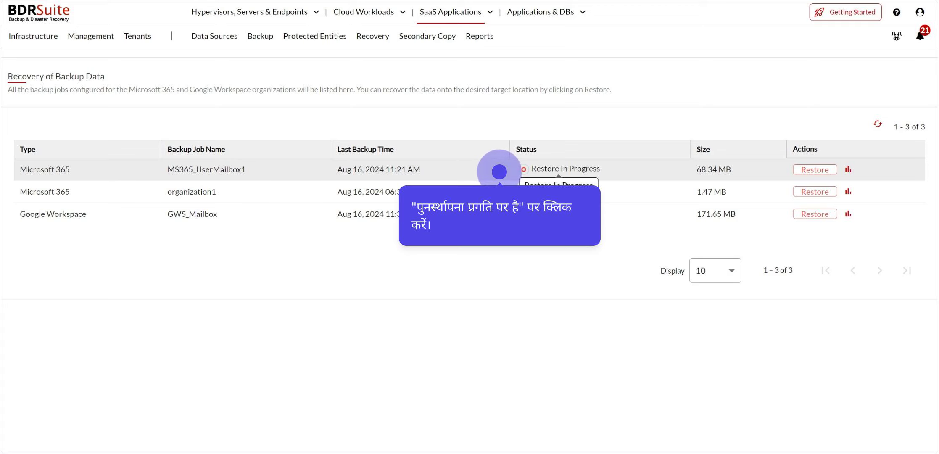
# Check the restore progress of the MS365_UserMailbox1 job and open its recovery report.
pyautogui.click(499, 172)
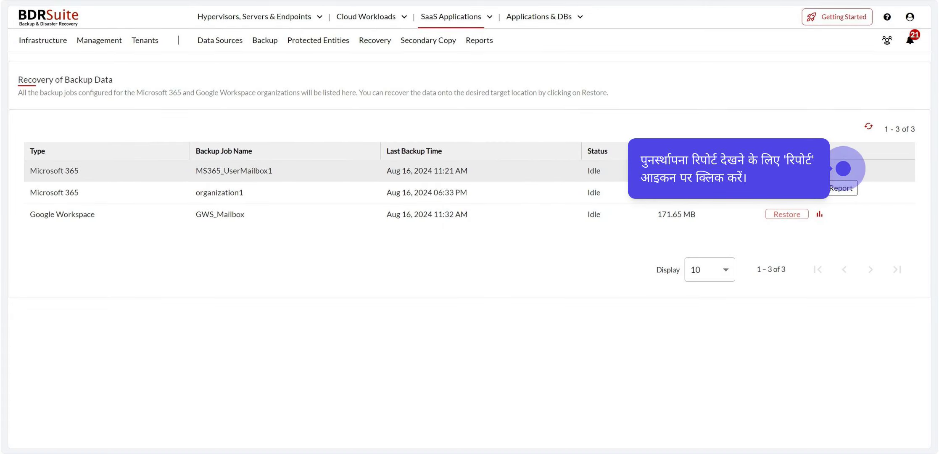
pyautogui.click(842, 168)
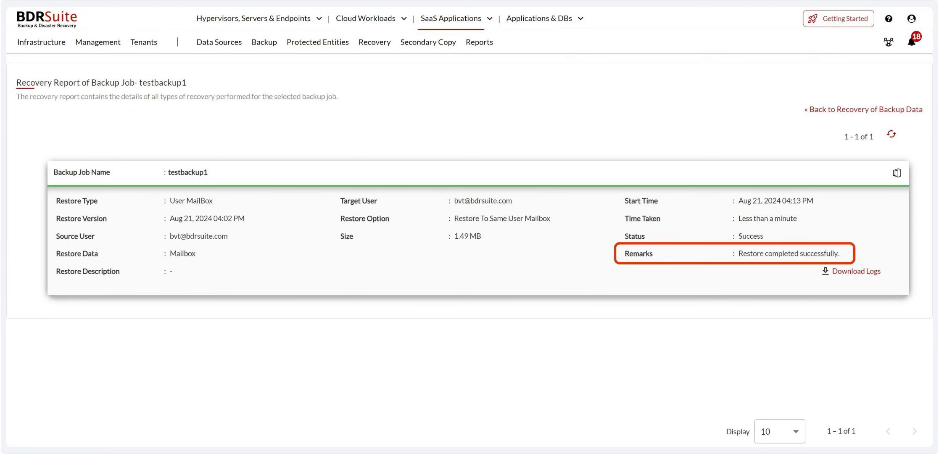